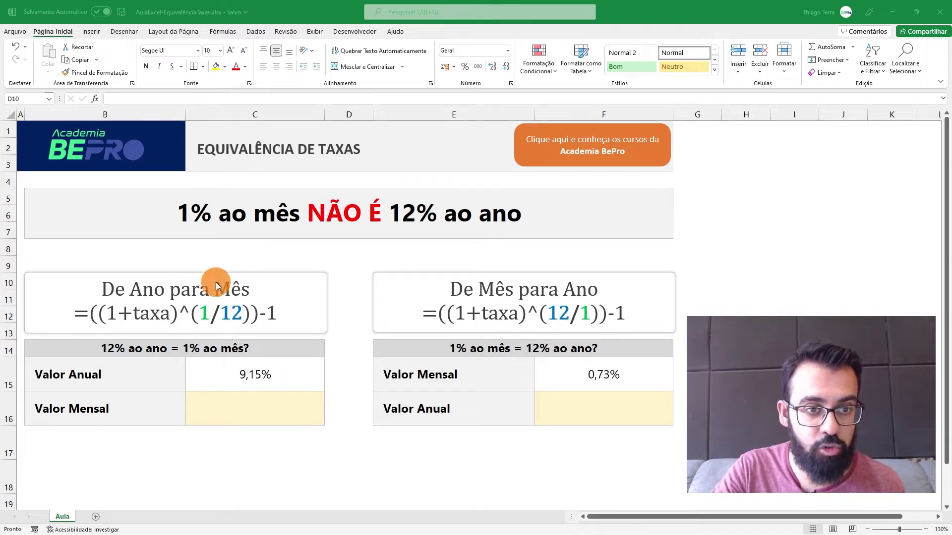
Highlight the words in the De Ano para Mês and De Mês para Ano headings
click(211, 238)
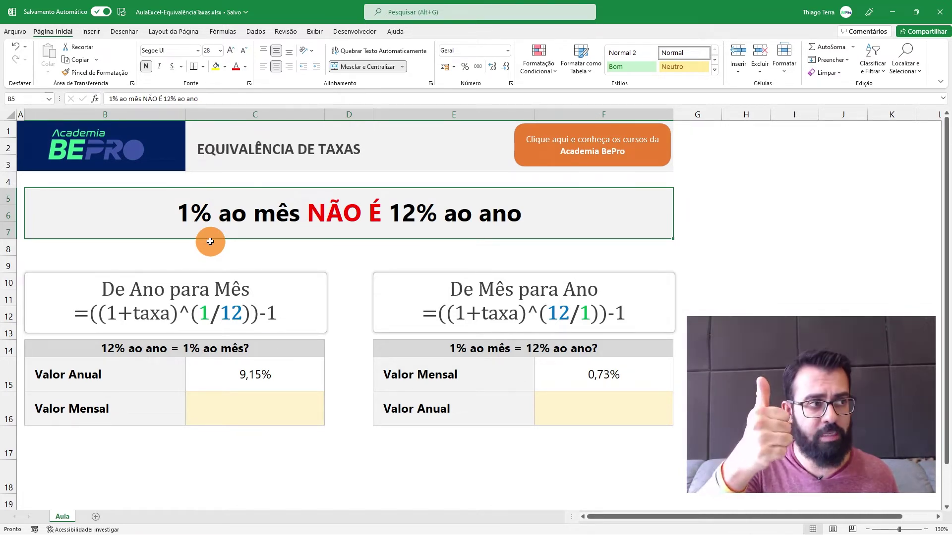
scroll(424, 376, up, 3)
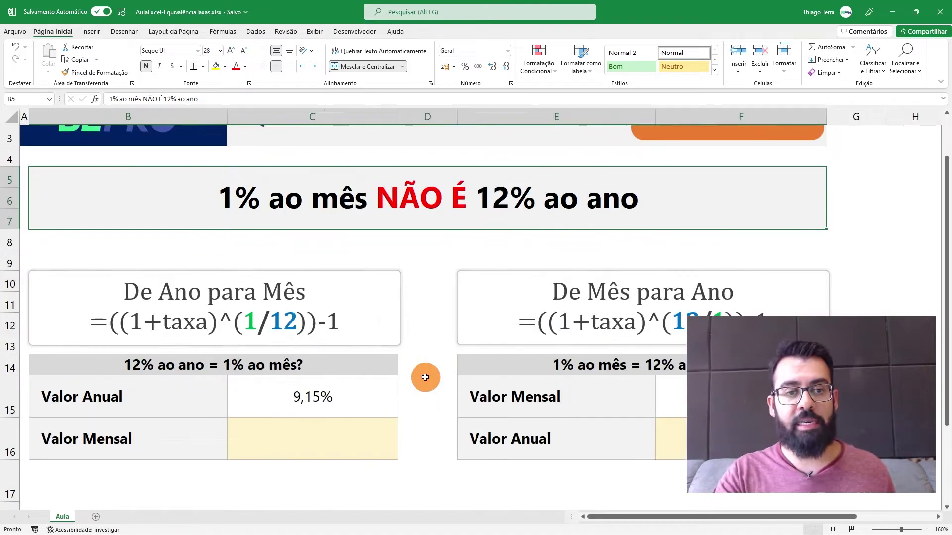
click(426, 377)
scroll(427, 379, down, 1)
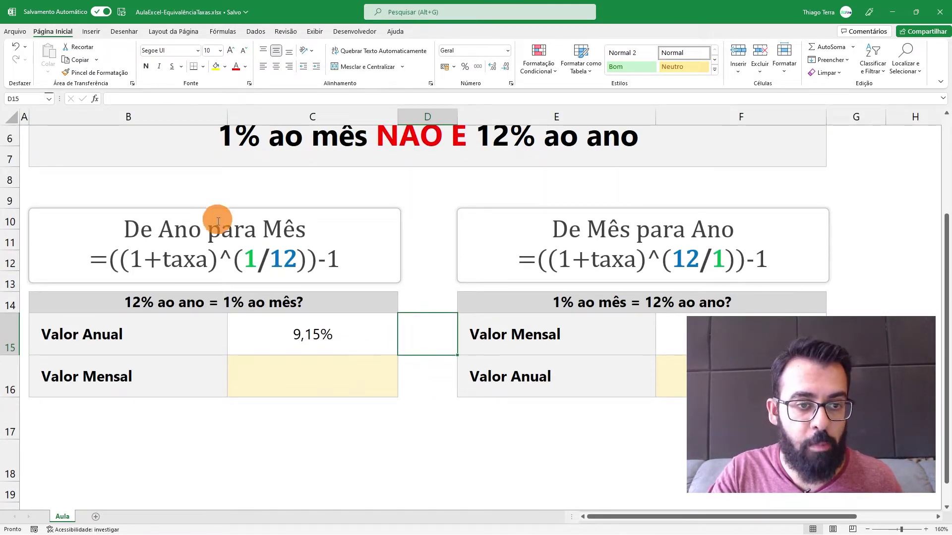
drag(158, 227, 201, 228)
drag(262, 227, 305, 228)
drag(586, 230, 630, 229)
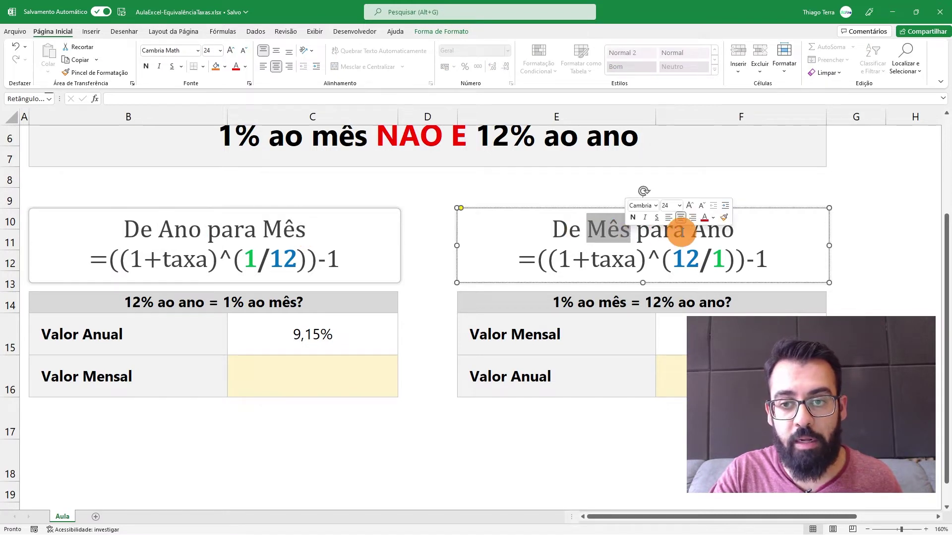
drag(691, 230, 738, 239)
Replace the 9,15% annual rate in C15 with 14,87%, then select the empty C16
click(360, 341)
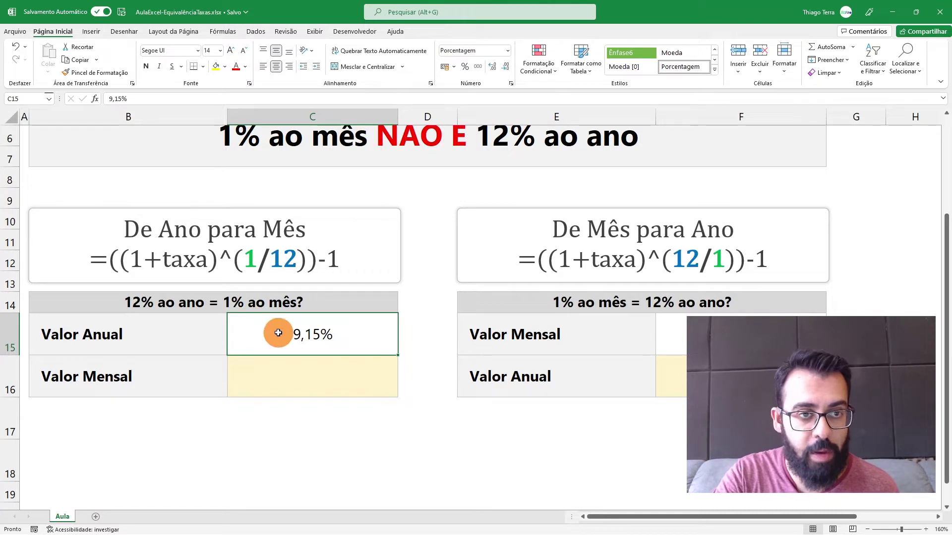
key(ctrl+z)
click(671, 333)
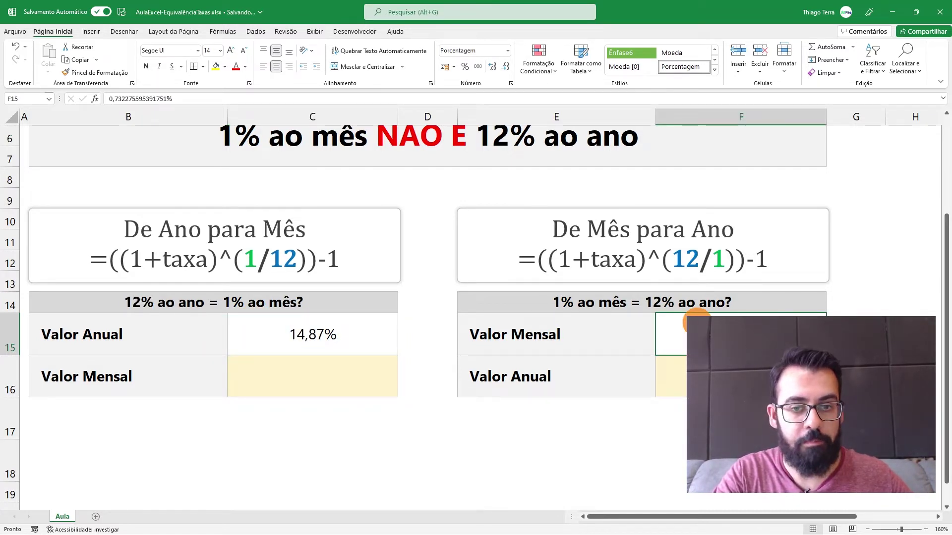
click(297, 306)
click(379, 359)
scroll(424, 348, down, 1)
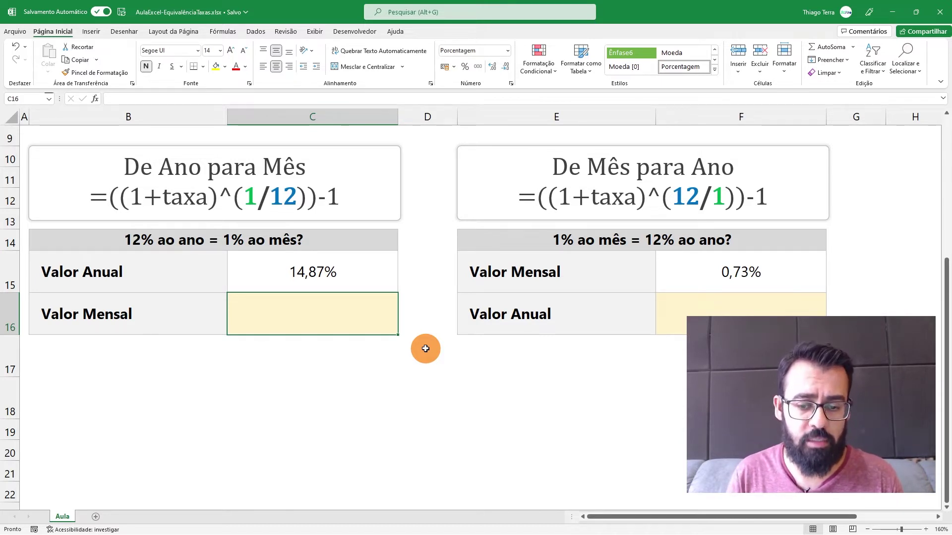
Build the formula =((1+C15)^(1/12))-1 in C16, referencing the annual rate cell
text(=(()
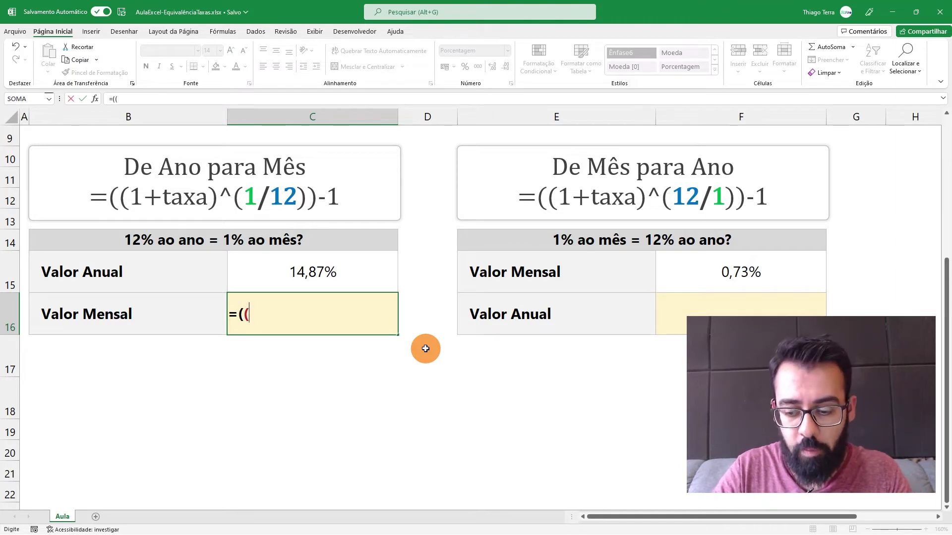
text(1+)
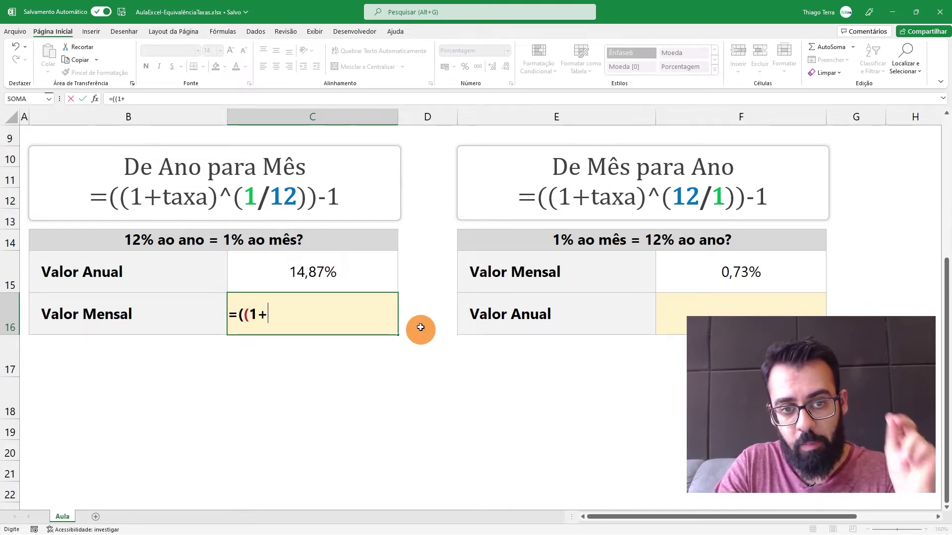
click(365, 270)
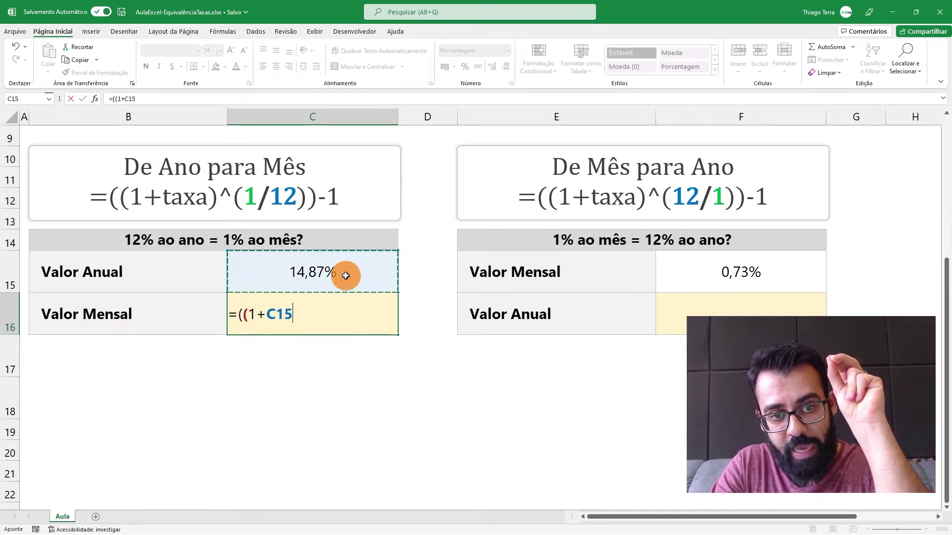
text()^^)
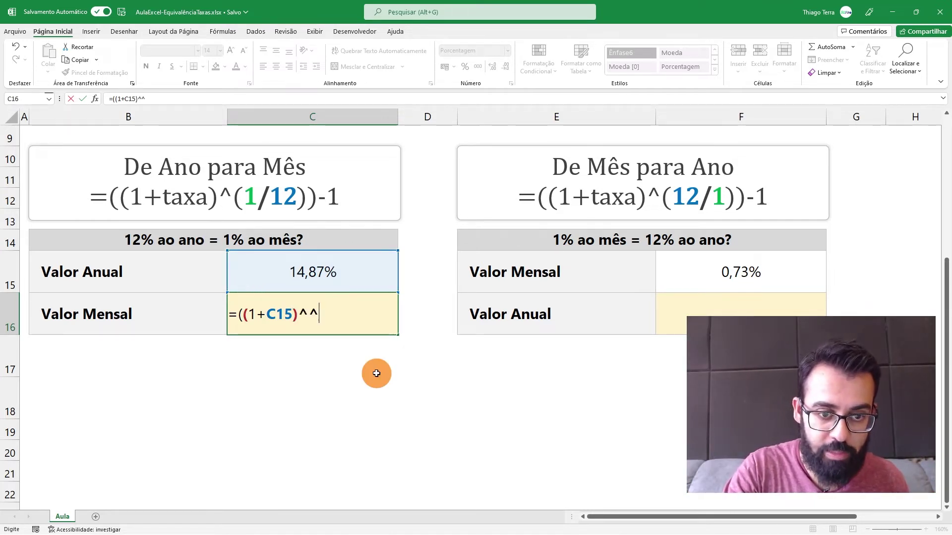
key(BackSpace)
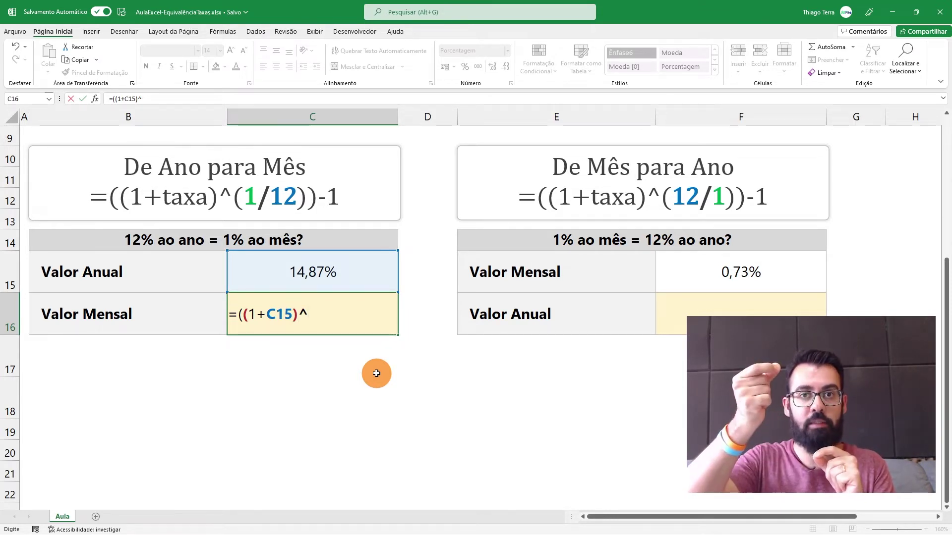
text((1/12)
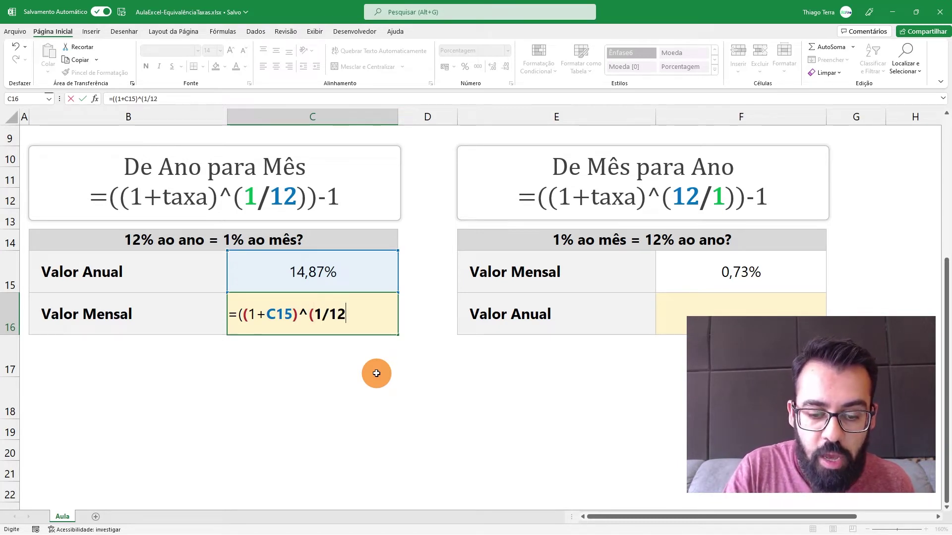
text())-1)
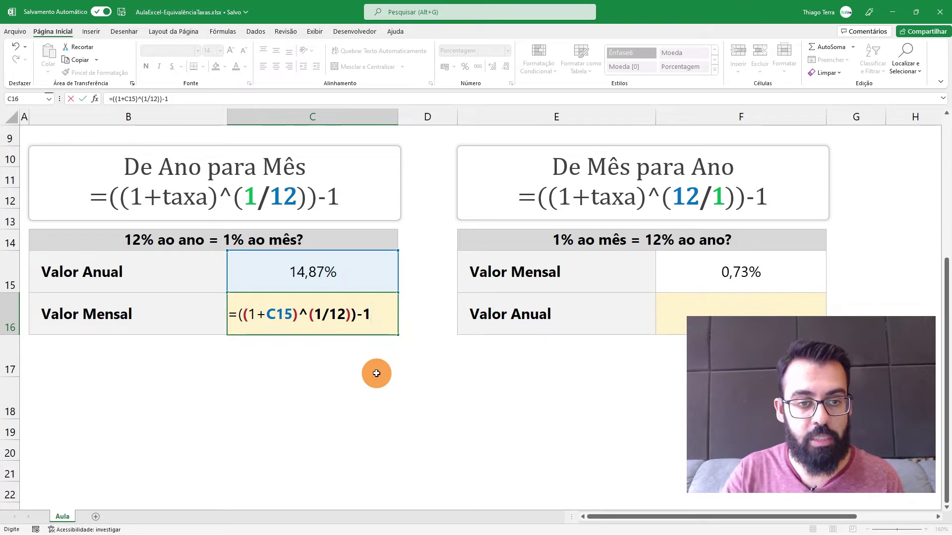
Remove the stray 00% from the formula and commit it, giving 1,16% monthly
click(256, 314)
text(00%)
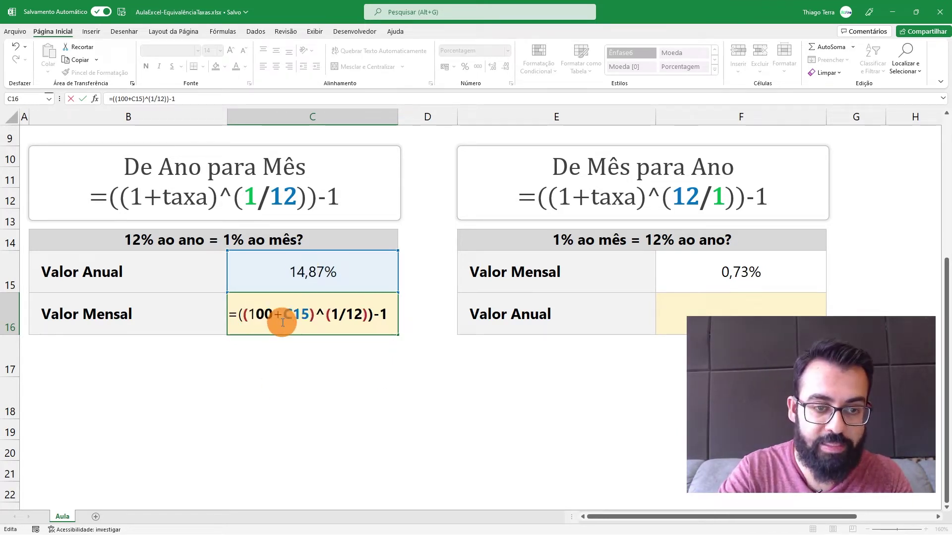
drag(188, 314, 226, 314)
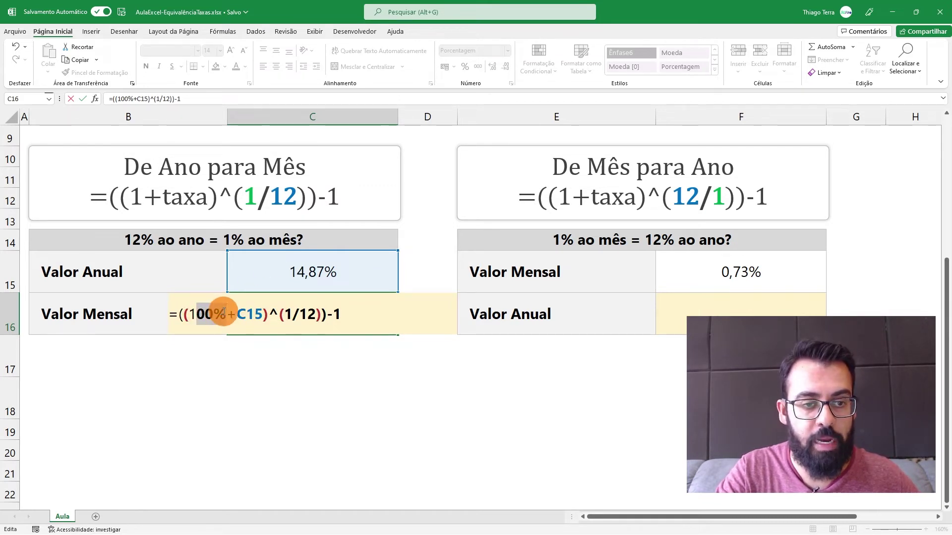
key(BackSpace)
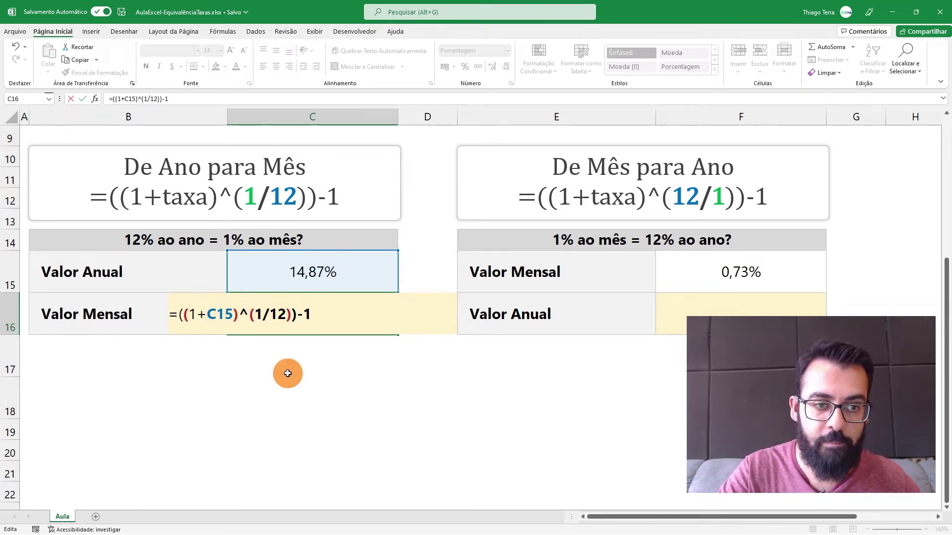
key(ctrl+Return)
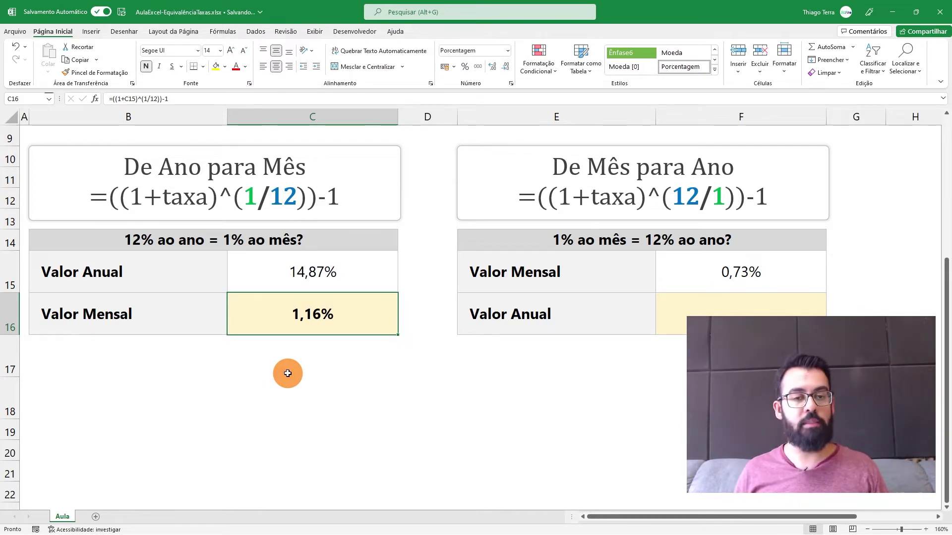
key(Up)
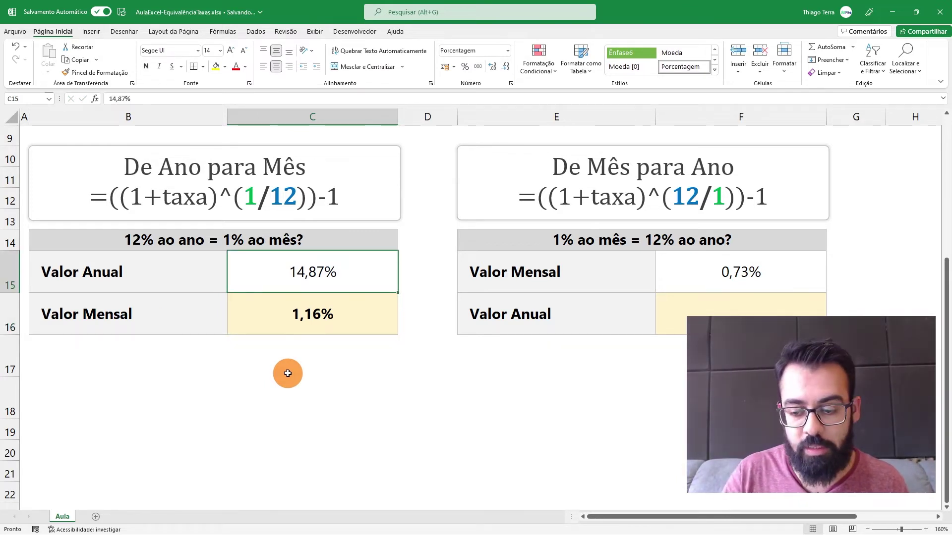
Set the annual rate to 12% and adjust C16's decimals to show 0,95% monthly
text(12)
key(Return)
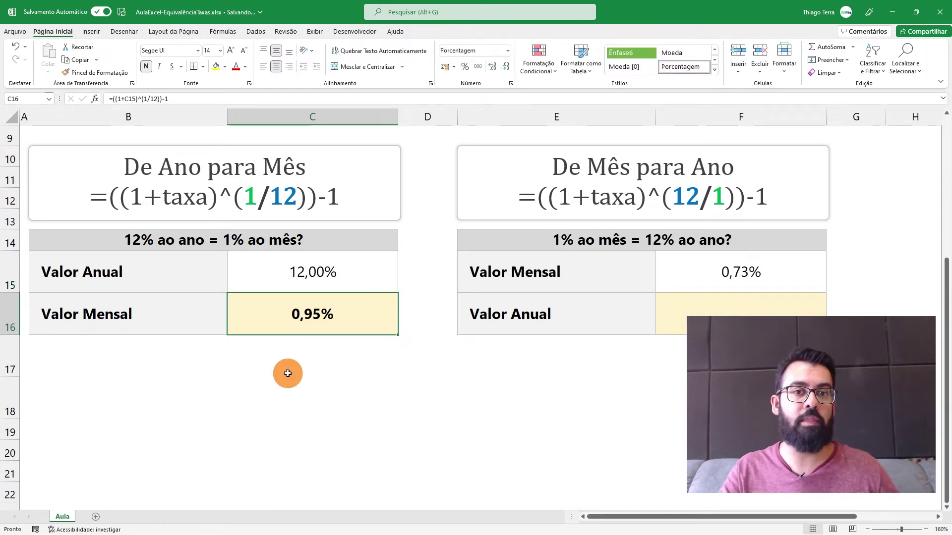
click(491, 68)
triple_click(492, 67)
triple_click(492, 68)
double_click(492, 67)
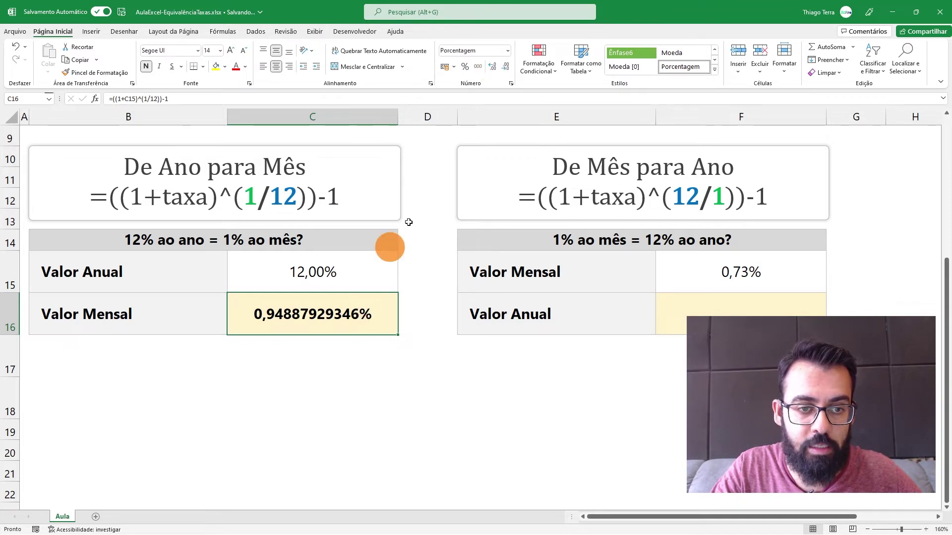
click(506, 68)
click(505, 67)
click(505, 66)
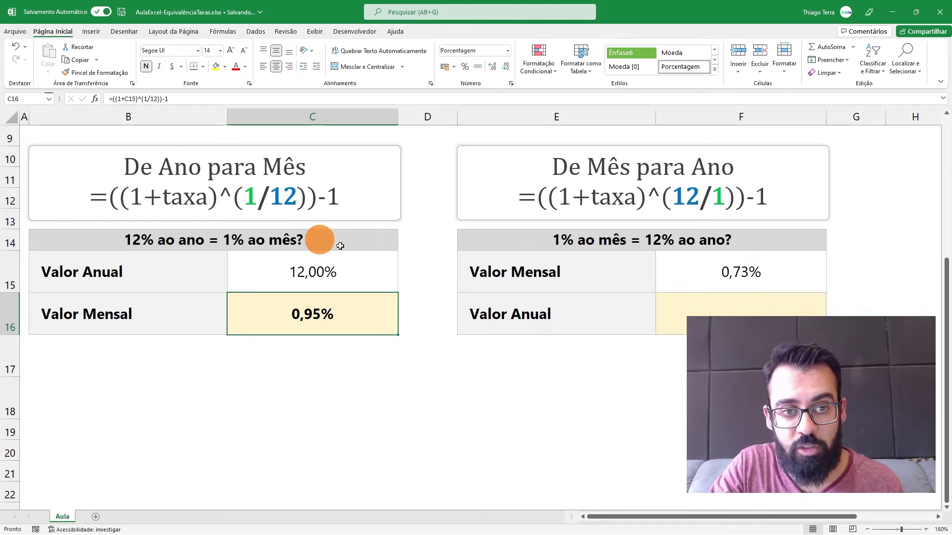
Enter =((1+F15)^(12/1))-1 in the Valor Anual cell F16
drag(709, 517, 770, 517)
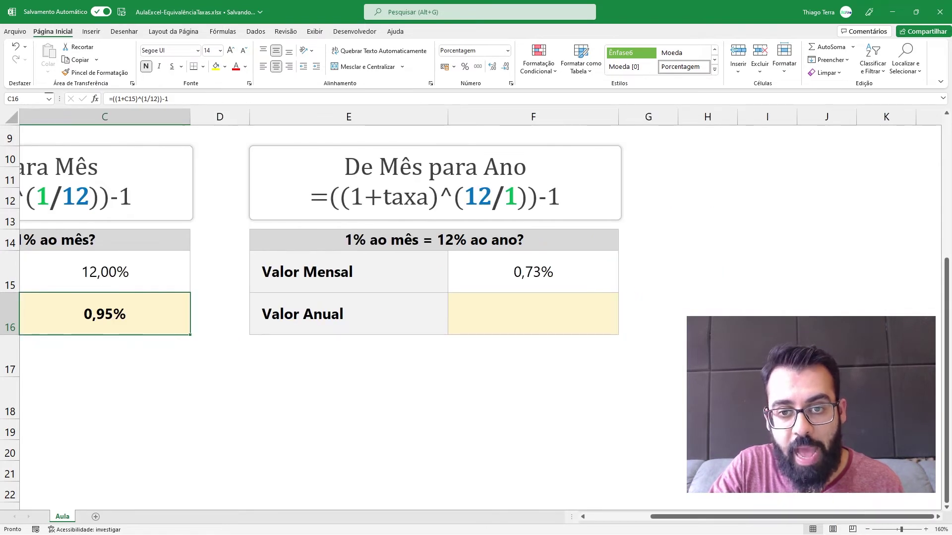
click(569, 342)
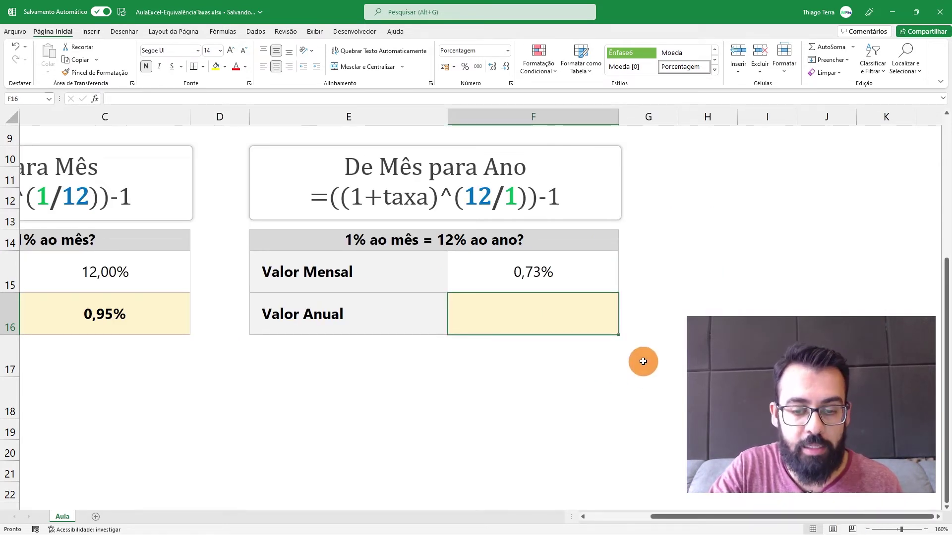
text(=(()
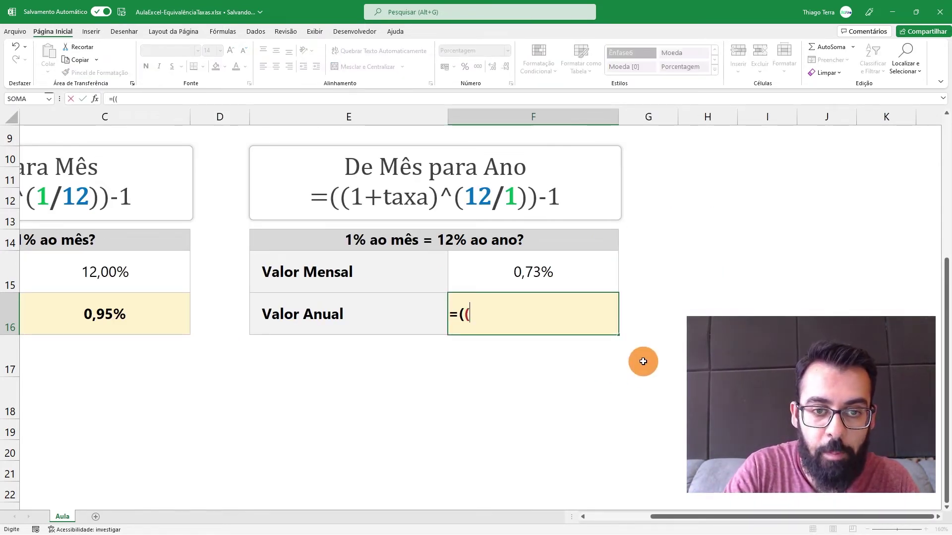
text(1+)
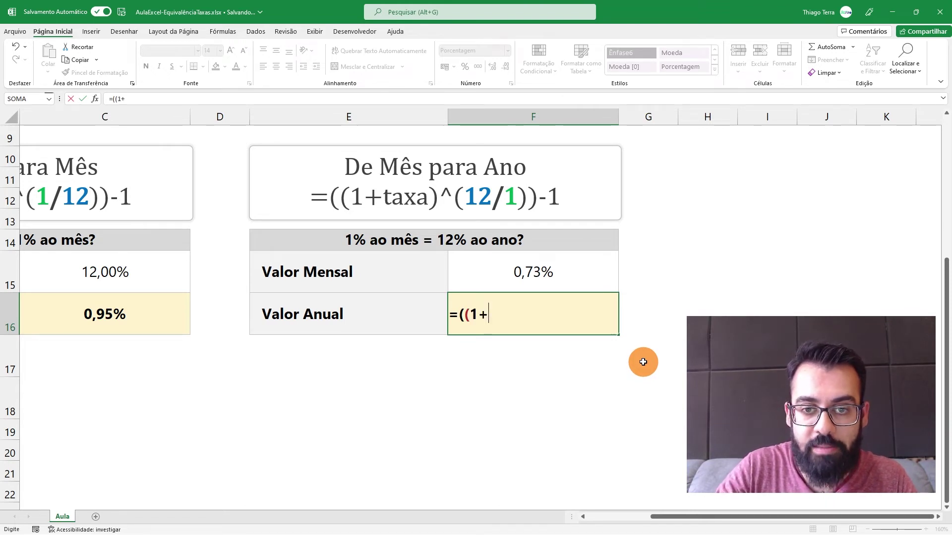
click(575, 275)
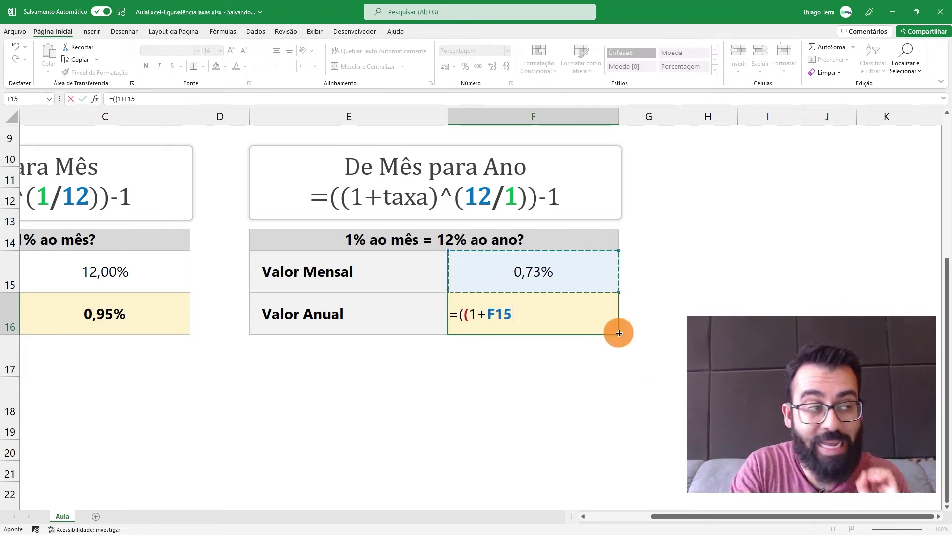
text()^(12/)
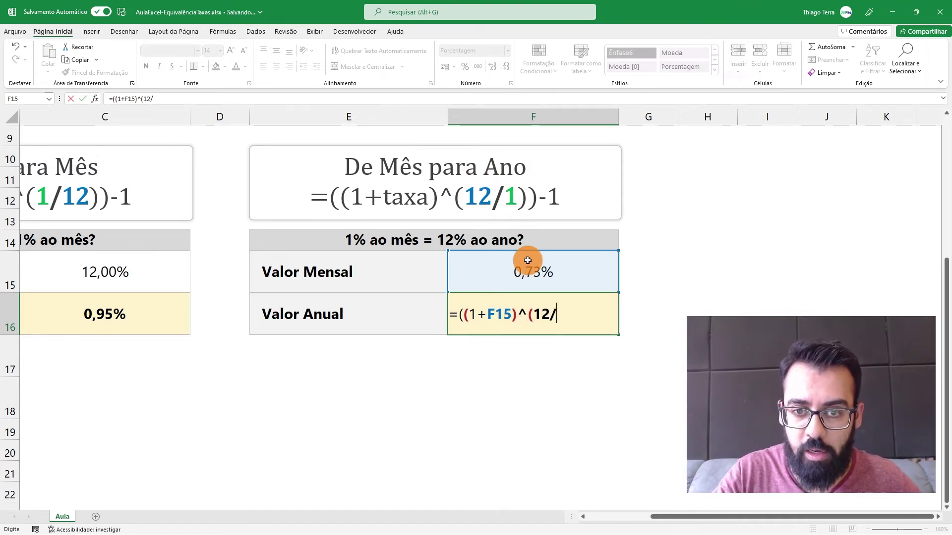
text(1))-)
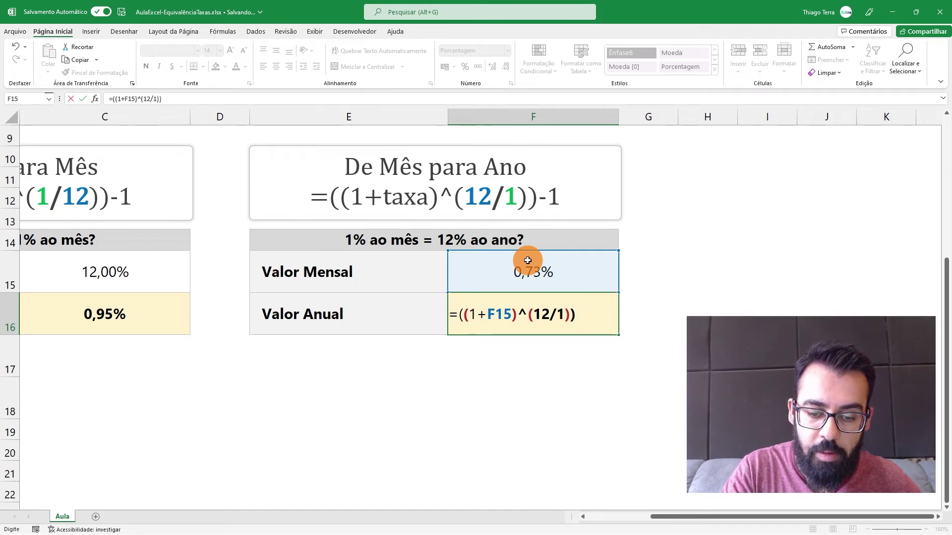
text(1)
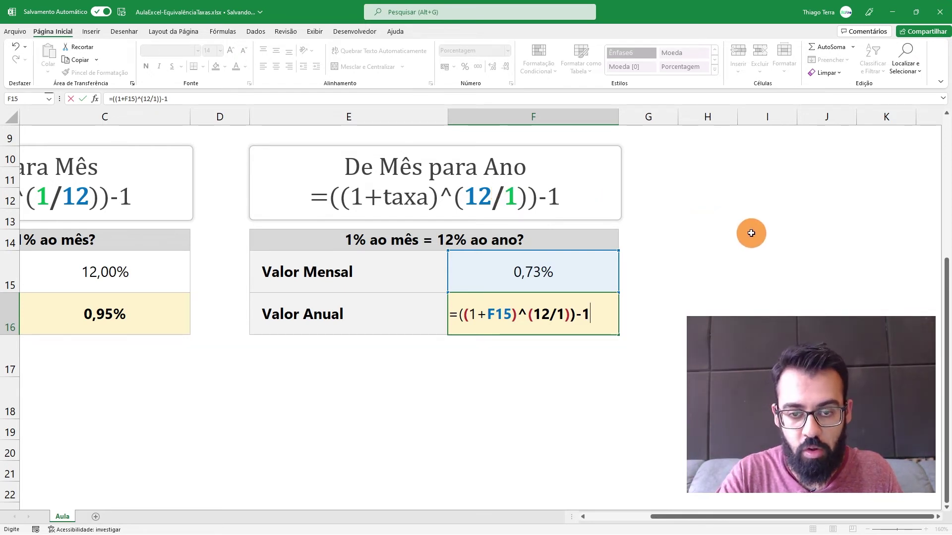
key(Return)
Set the monthly rate in F15 to 1% for 12,68% annual, then review C16's formula
click(569, 308)
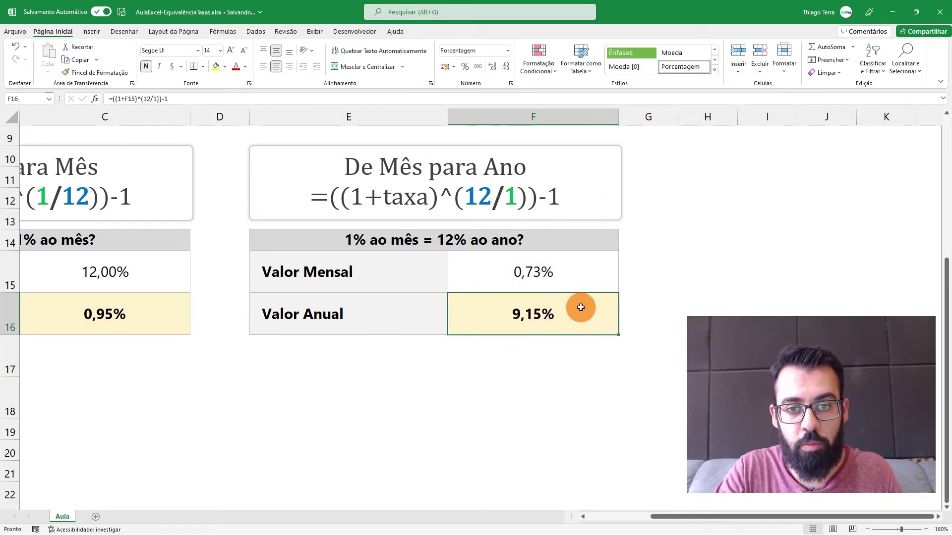
click(608, 282)
text(1%)
key(Return)
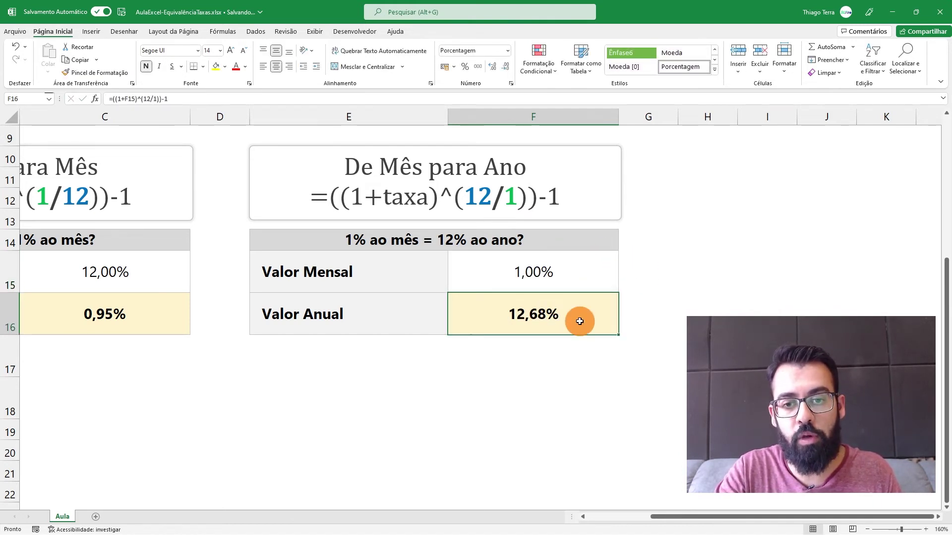
drag(662, 515, 596, 515)
double_click(389, 311)
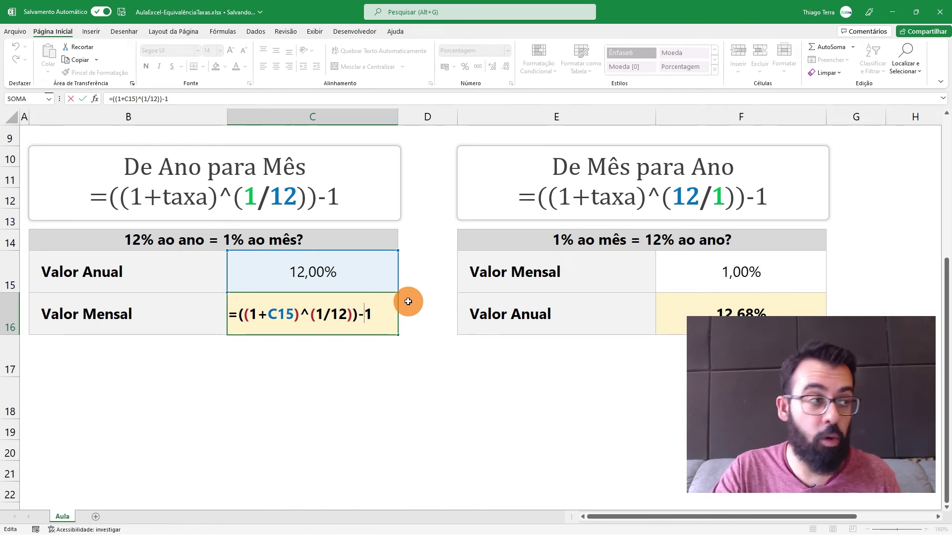
double_click(248, 194)
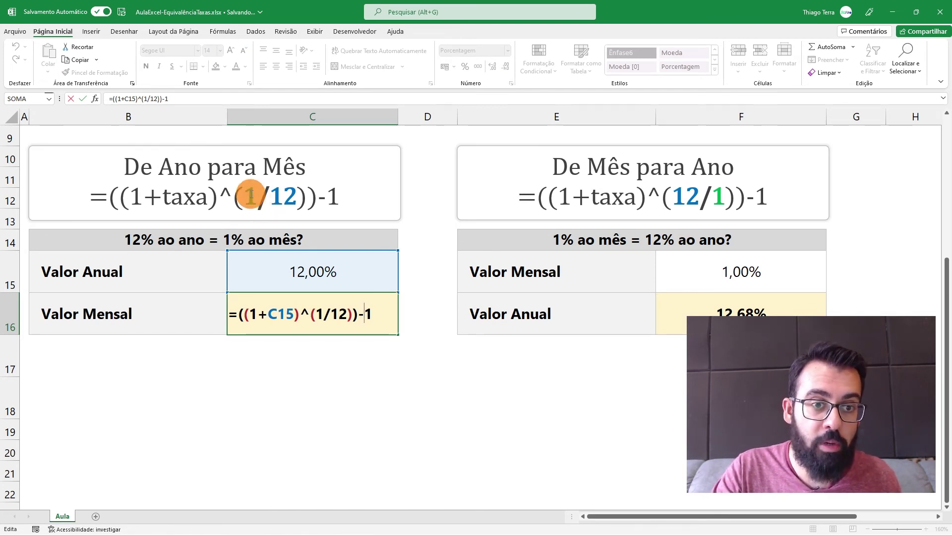
double_click(283, 197)
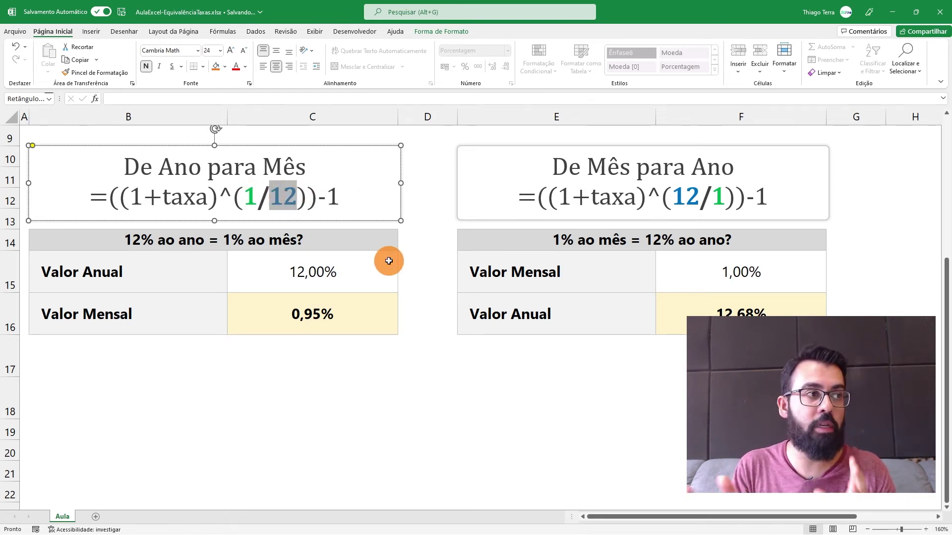